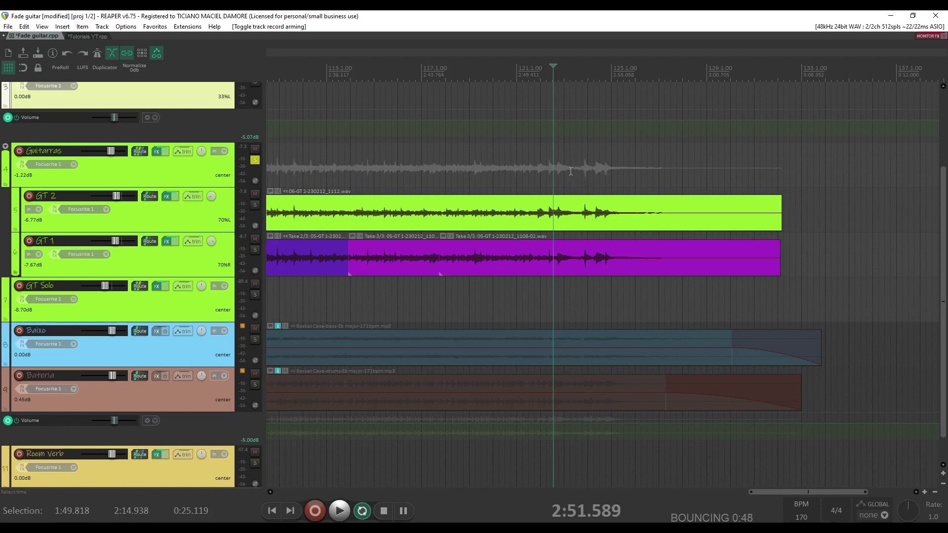
Play back the ending of the soloed Guitarras group from about 2:51
click(547, 173)
key(space)
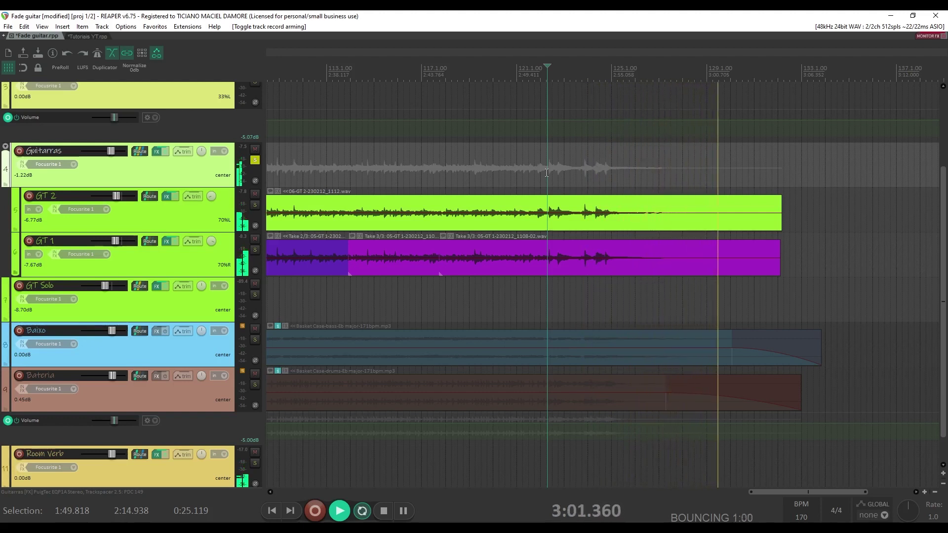
key(space)
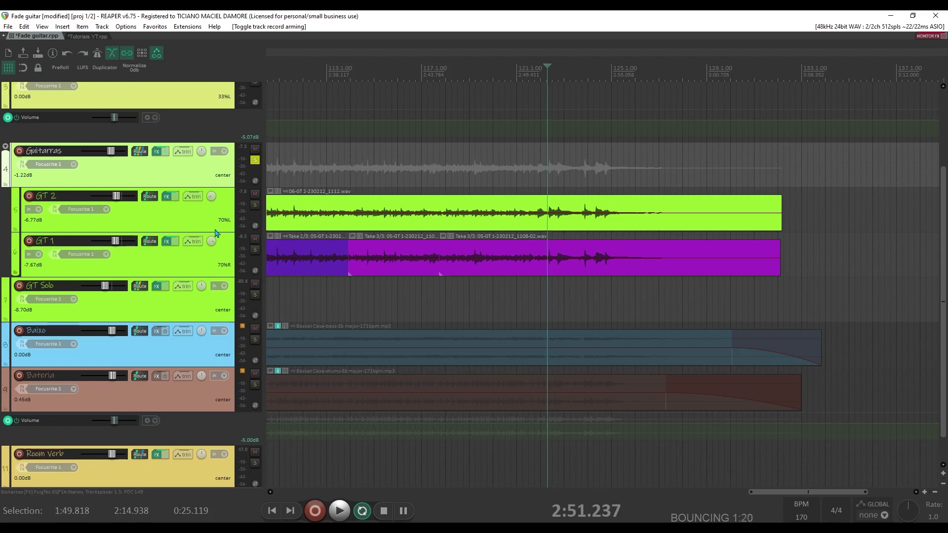
Solo the GT 2 track and listen to its final chords ringing out from about 2:53
click(255, 205)
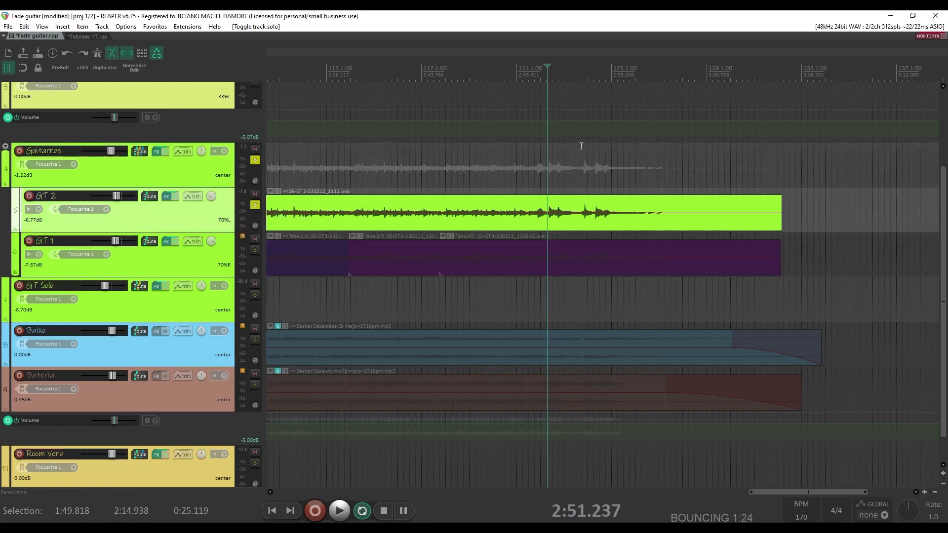
scroll(576, 166, up, 2)
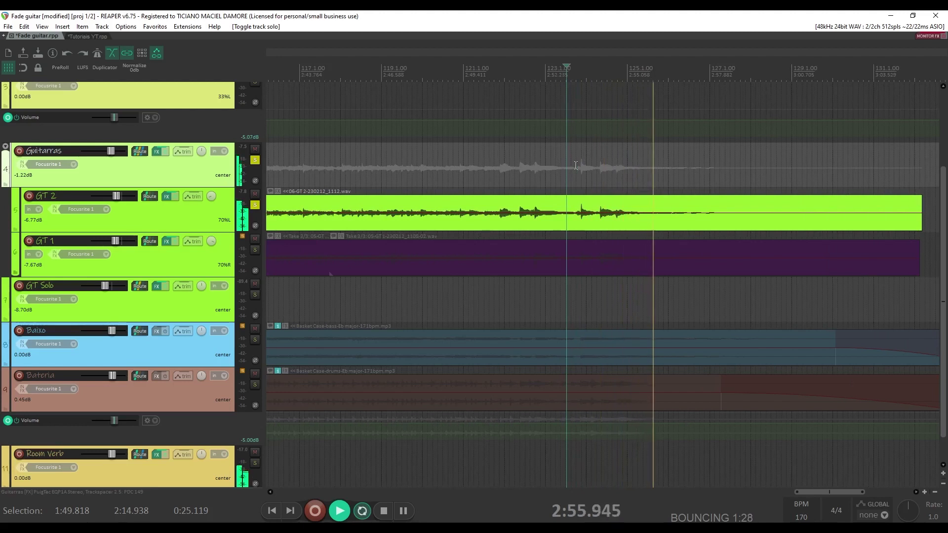
key(space)
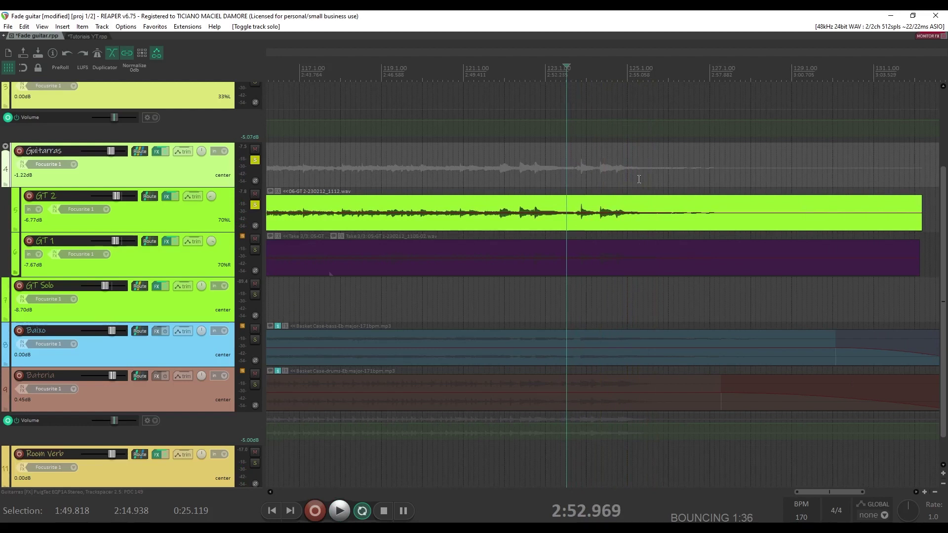
key(space)
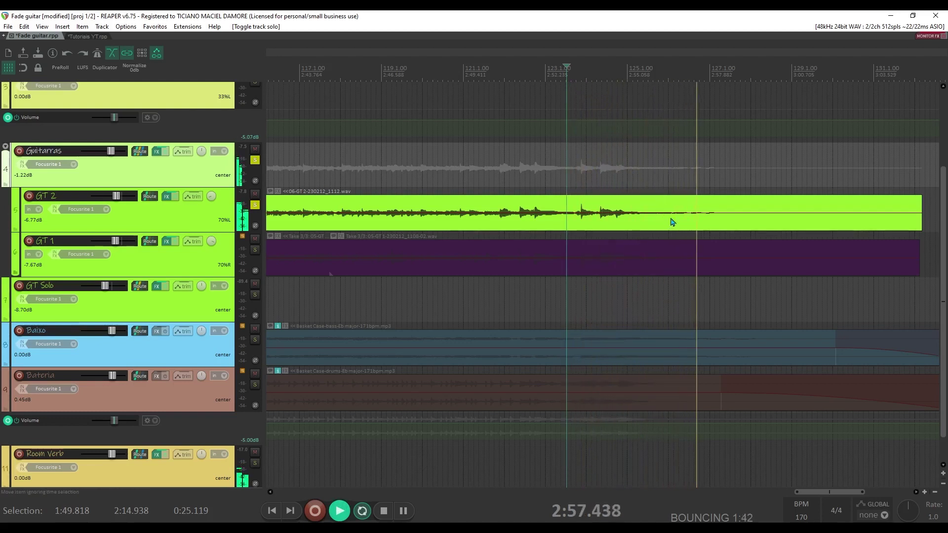
key(space)
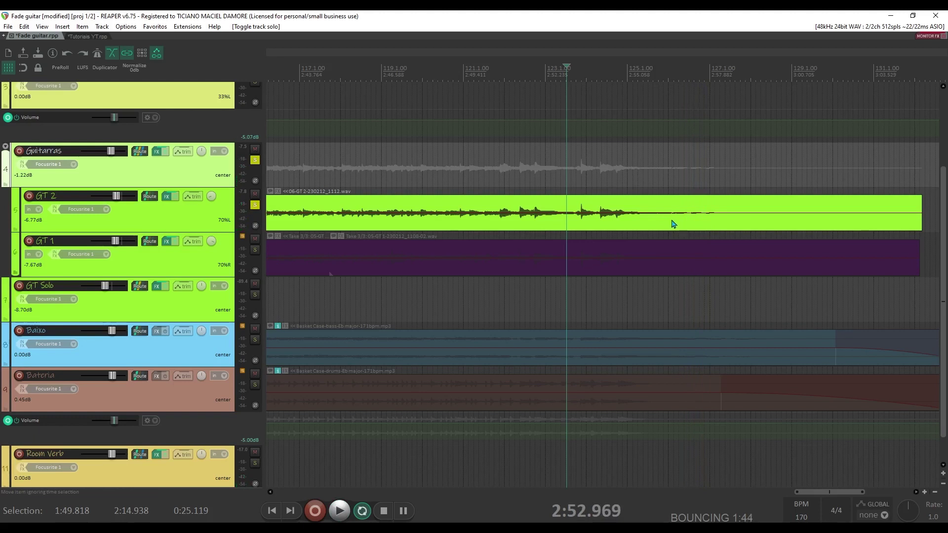
Split the GT 2 item at 2:56.581 and delete the leftover part after the cut
click(672, 222)
key(s)
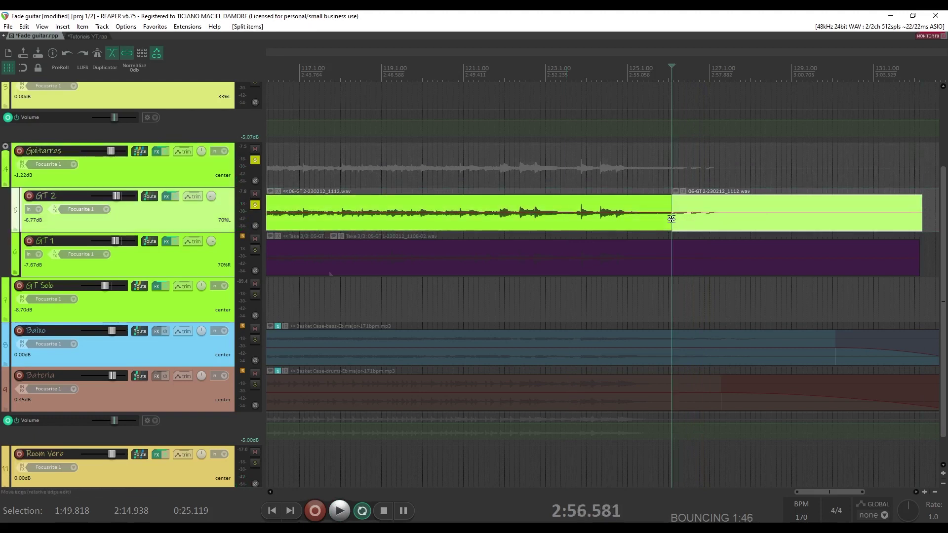
key(space)
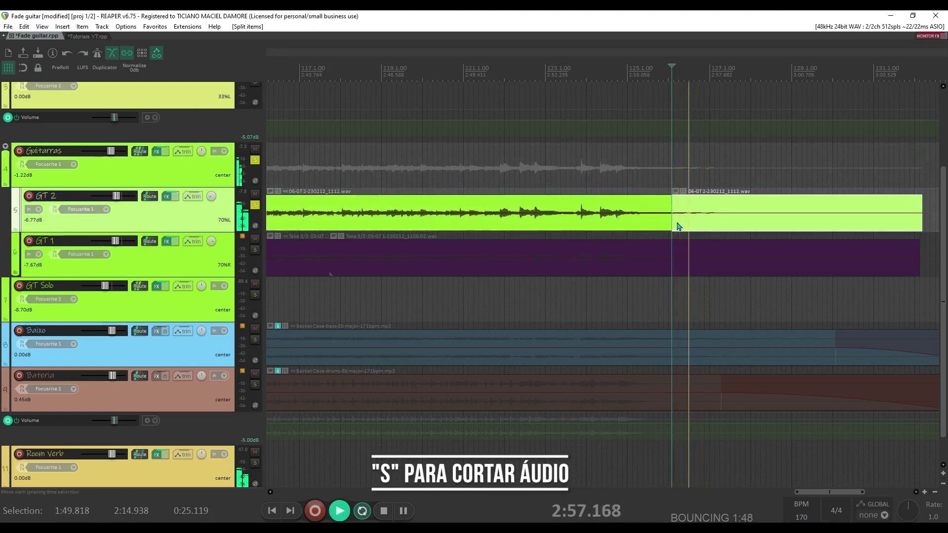
key(space)
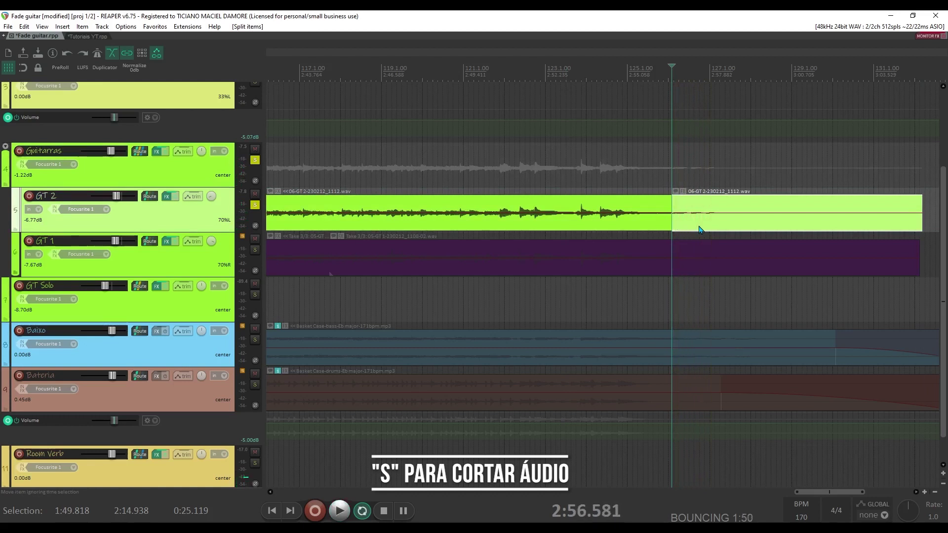
key(Delete)
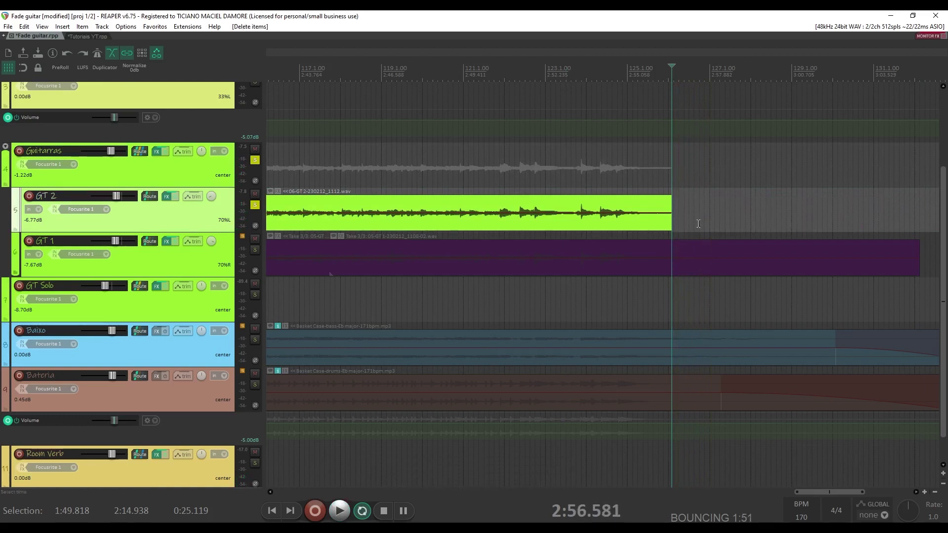
Audition the last chord's decay on GT 2 and split the item at 2:54.628
click(648, 219)
key(space)
key(space)
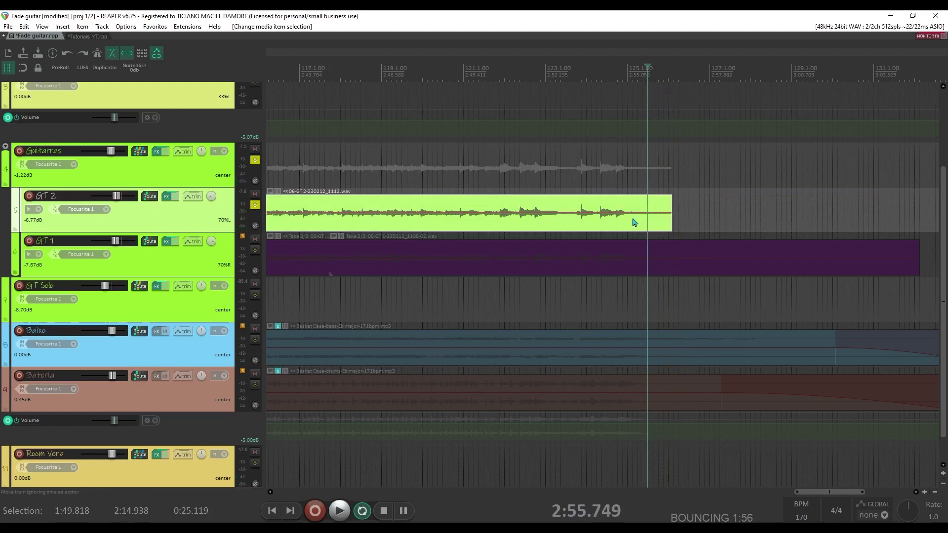
click(599, 223)
key(space)
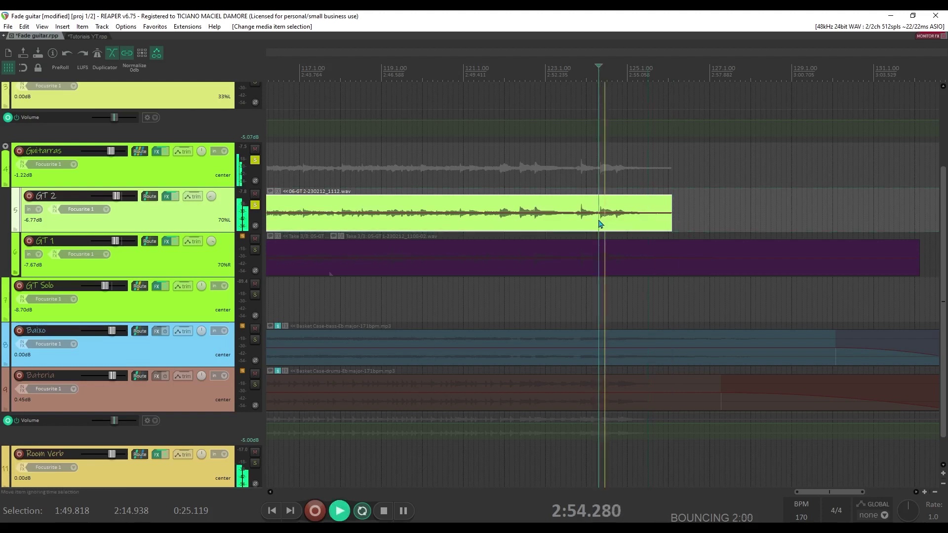
key(space)
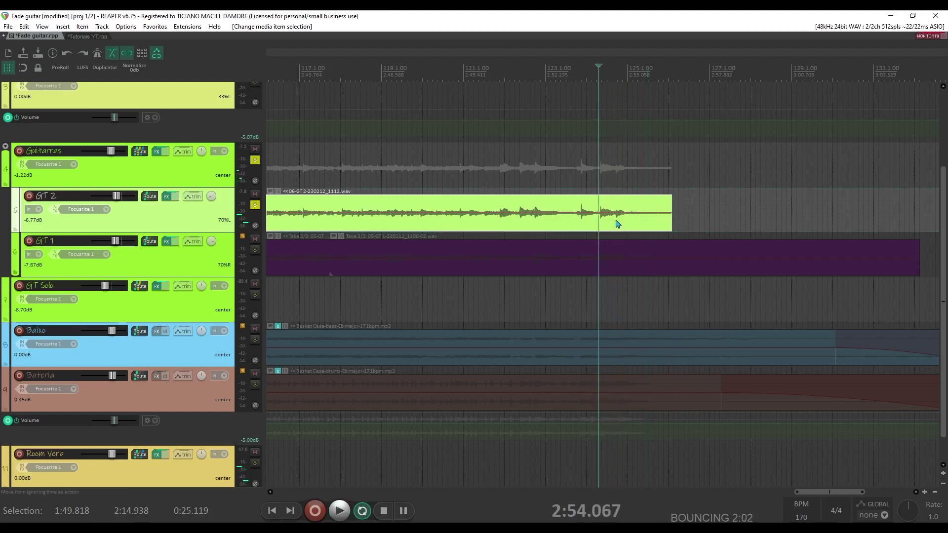
click(616, 224)
key(space)
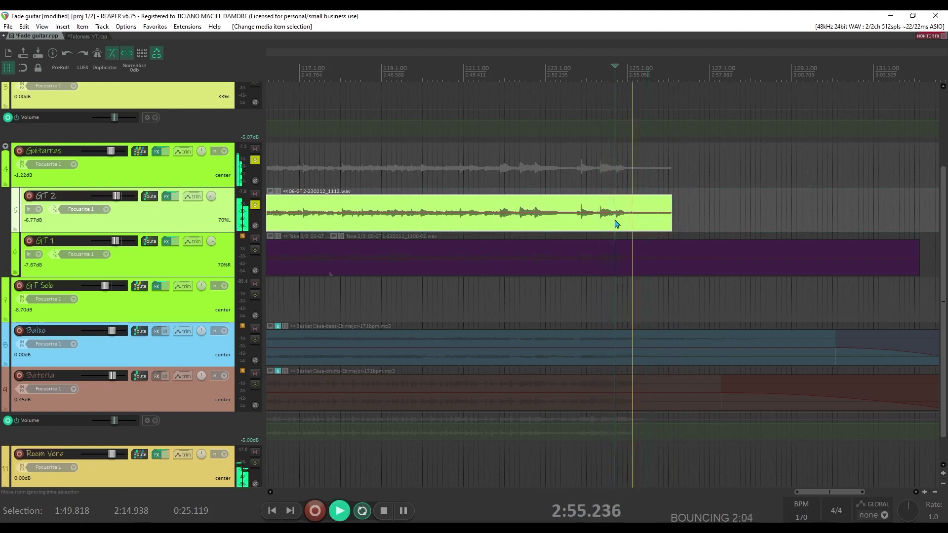
key(space)
key(s)
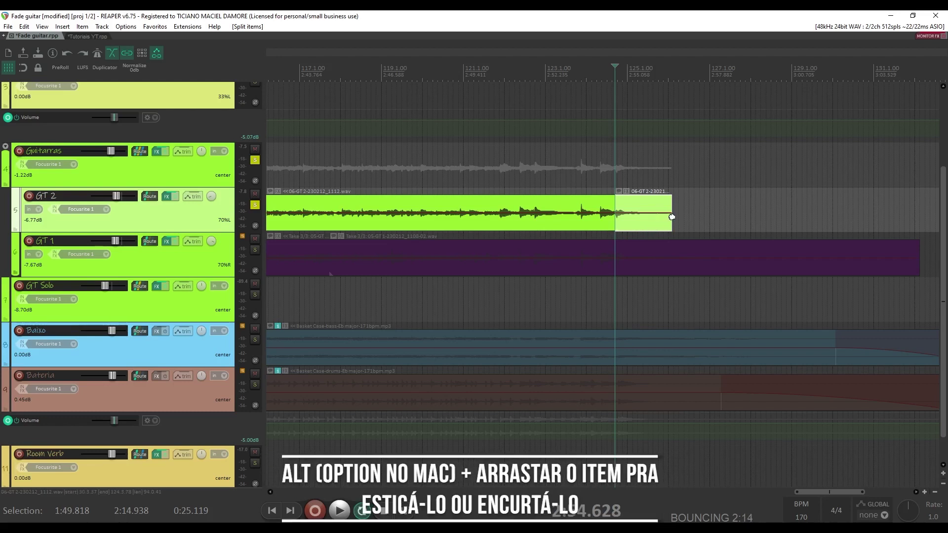
Time-stretch GT 2's split-off tail to a rate of 0.267 and play back the lengthened ending
drag(672, 216, 828, 209)
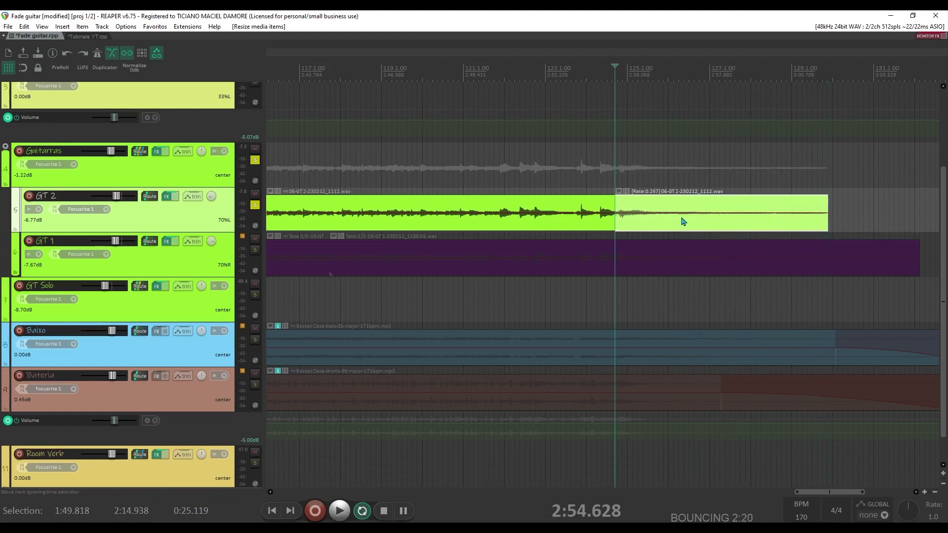
click(578, 173)
key(space)
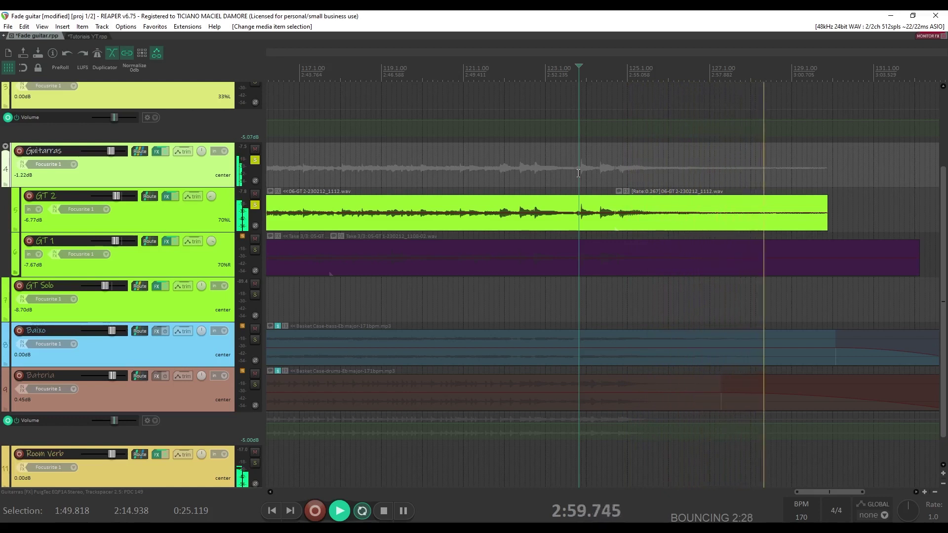
key(space)
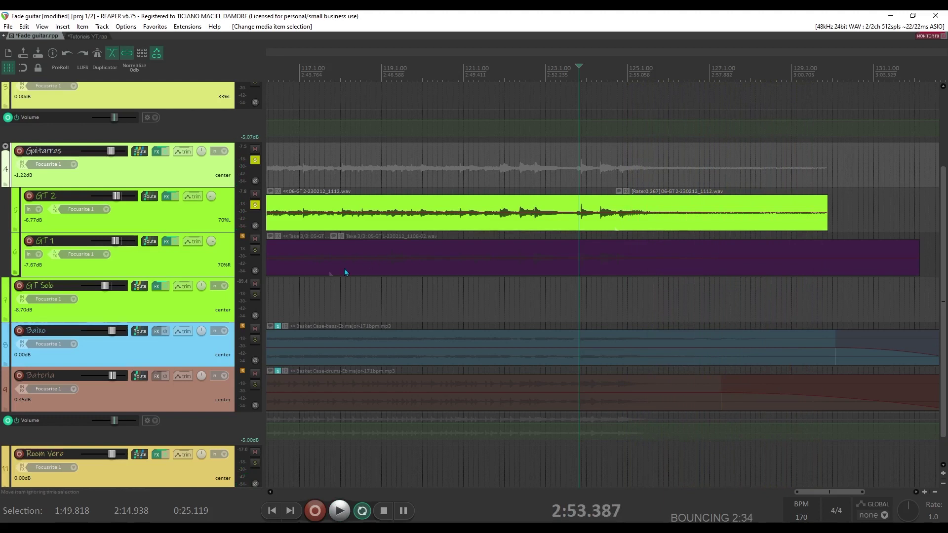
Switch the solo from GT 2 to GT 1 and listen to its ending
click(255, 205)
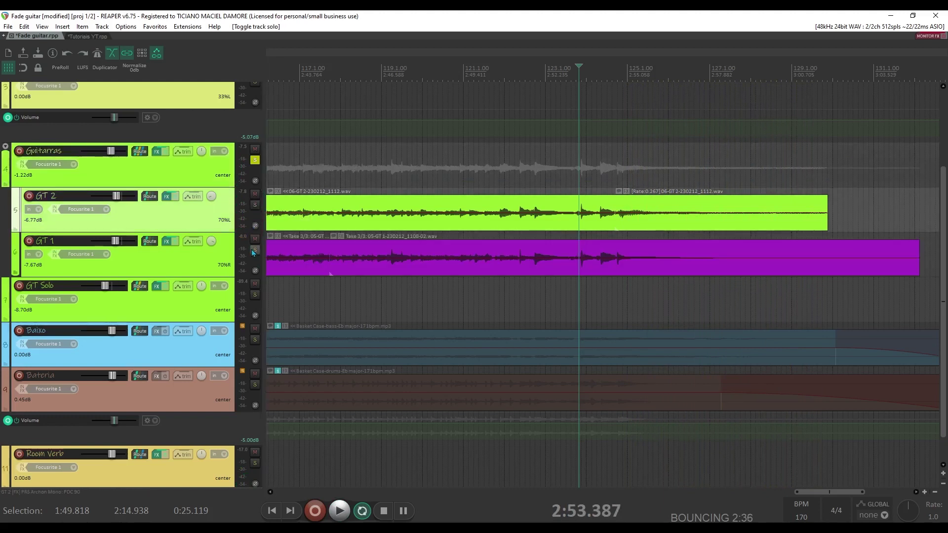
click(255, 250)
key(space)
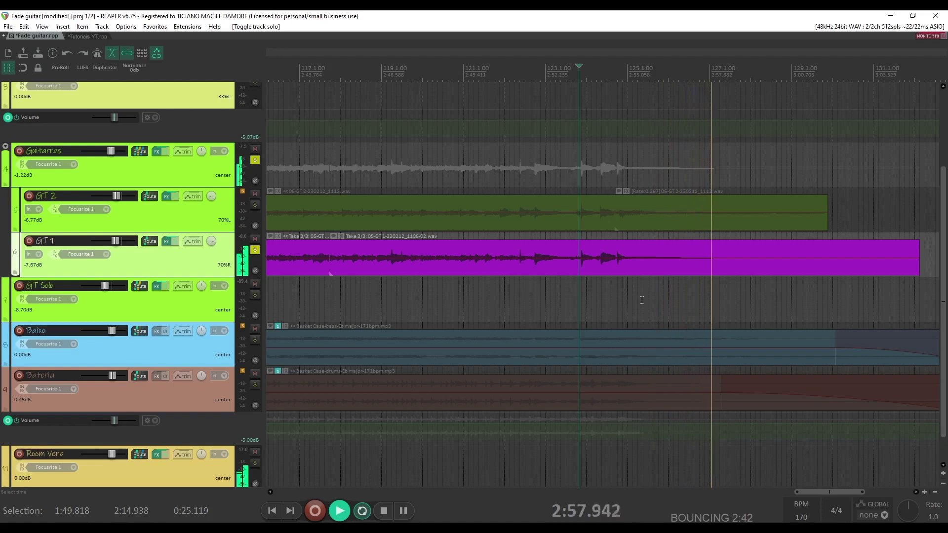
key(space)
Split the last GT 1 item at 2:57.703 and delete the part after the cut
click(704, 269)
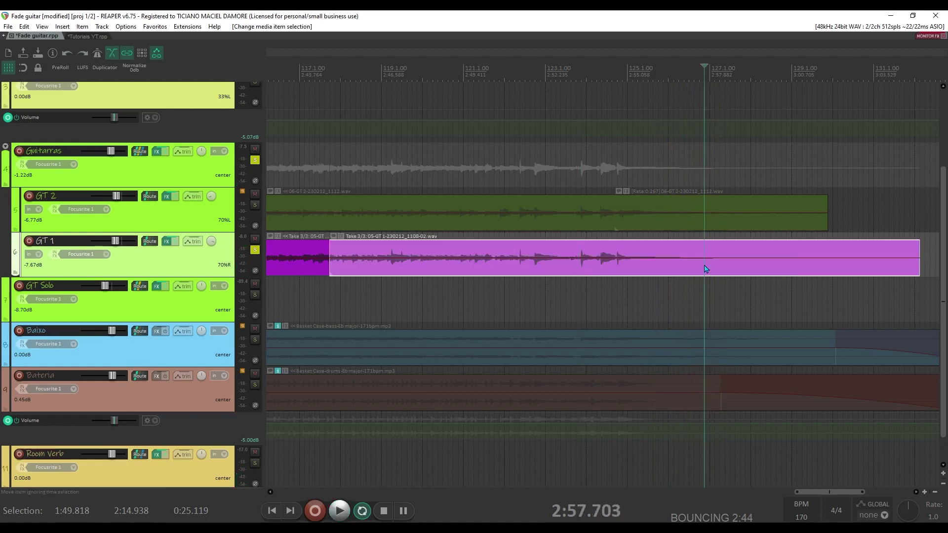
key(s)
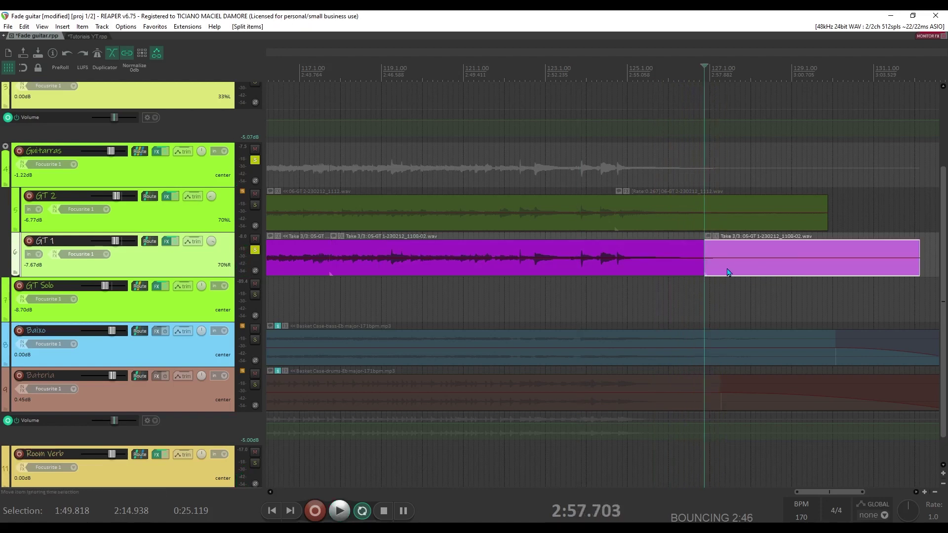
key(Delete)
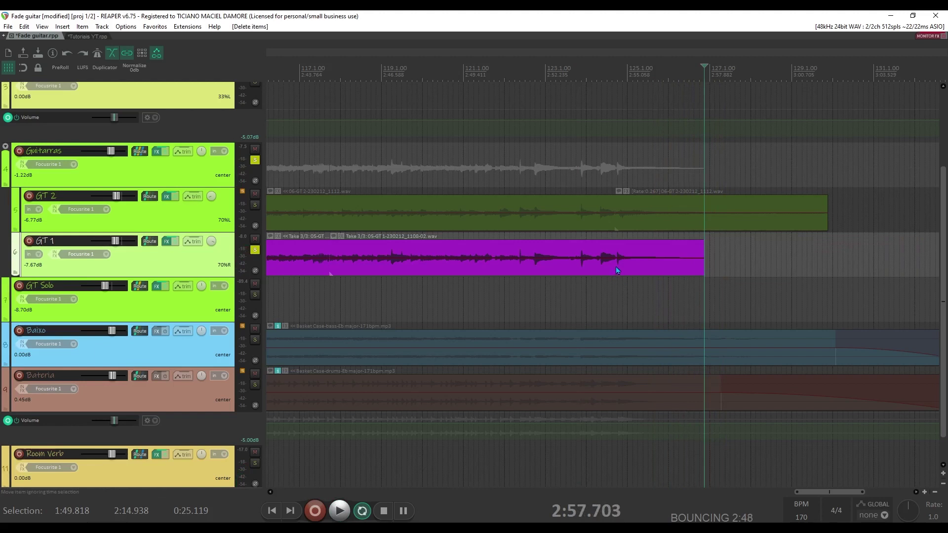
Split GT 1 at 2:54.662 and time-stretch its tail to a rate of 0.418, ending level with GT 2's tail
click(615, 269)
key(s)
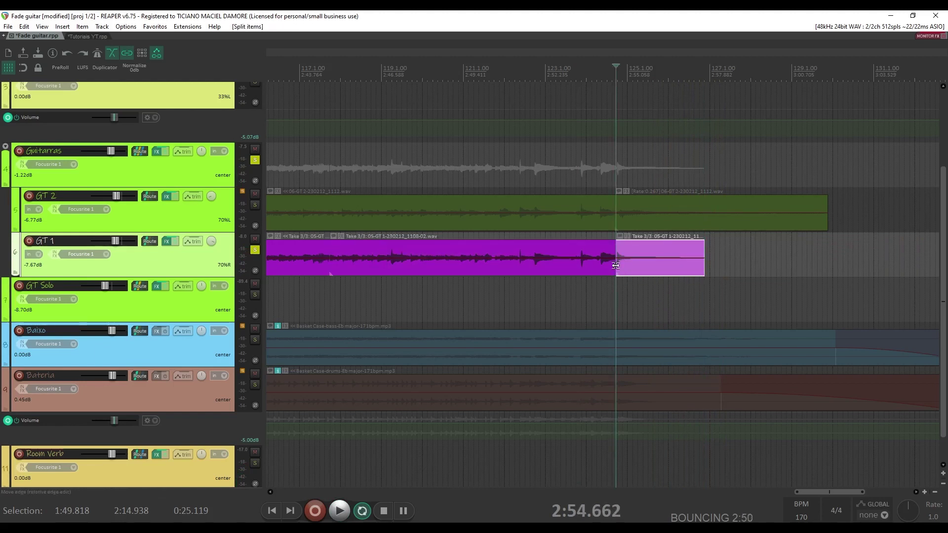
key(space)
key(space)
drag(704, 260, 827, 260)
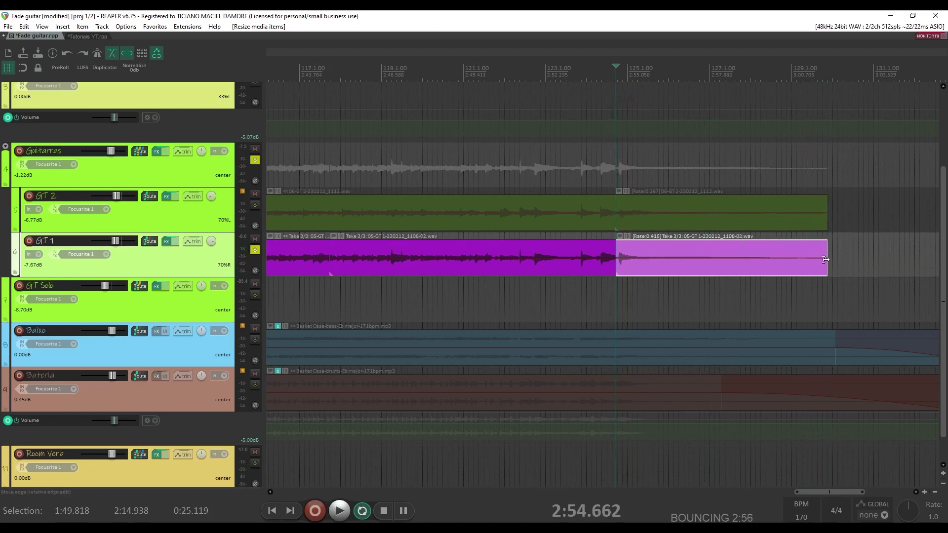
Unsolo GT 1 and play both guitars' stretched endings together from 2:53.761
click(590, 212)
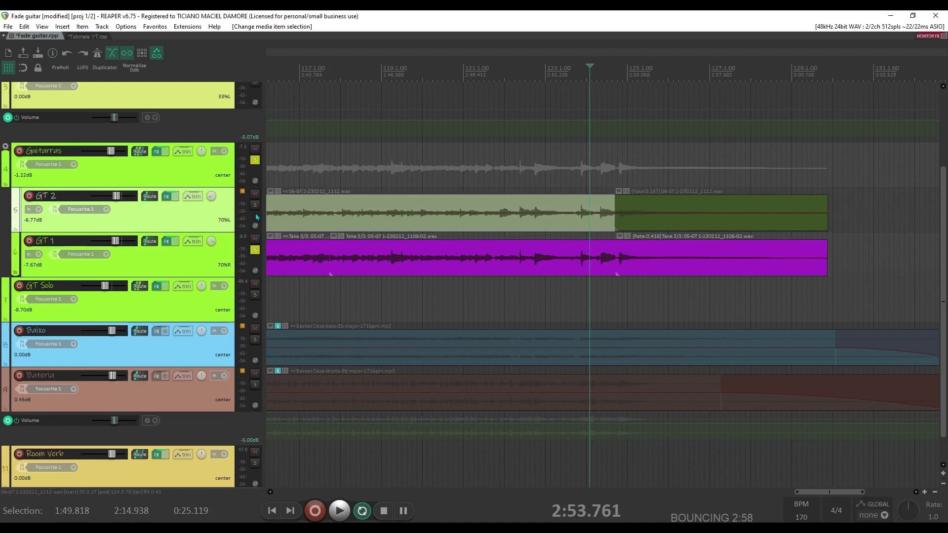
click(252, 251)
key(space)
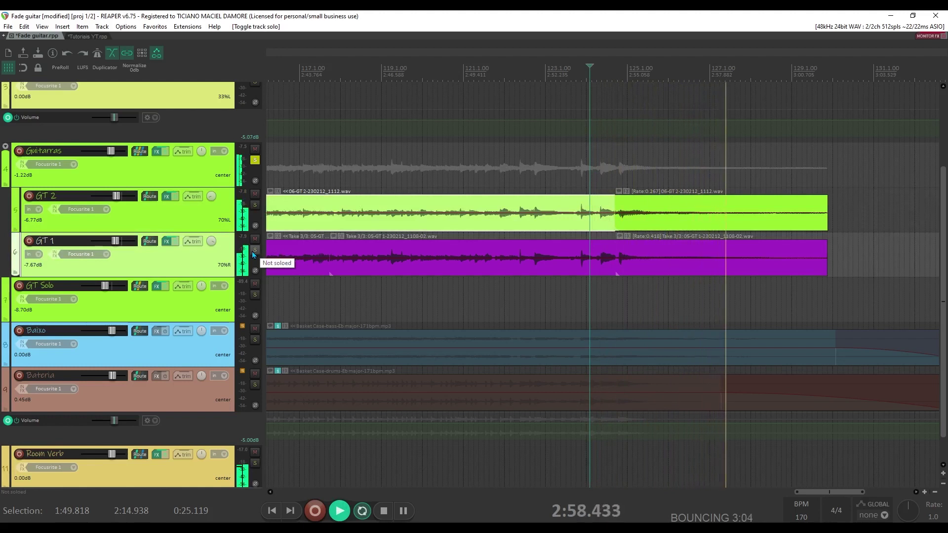
key(space)
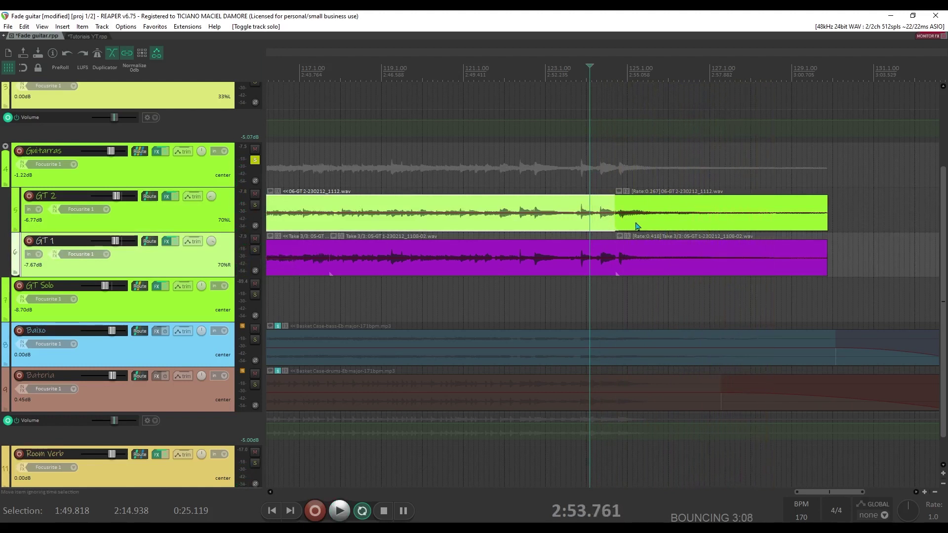
Shift the stretched tails on GT 2 and GT 1 slightly earlier so they overlap the preceding items
drag(637, 226, 633, 227)
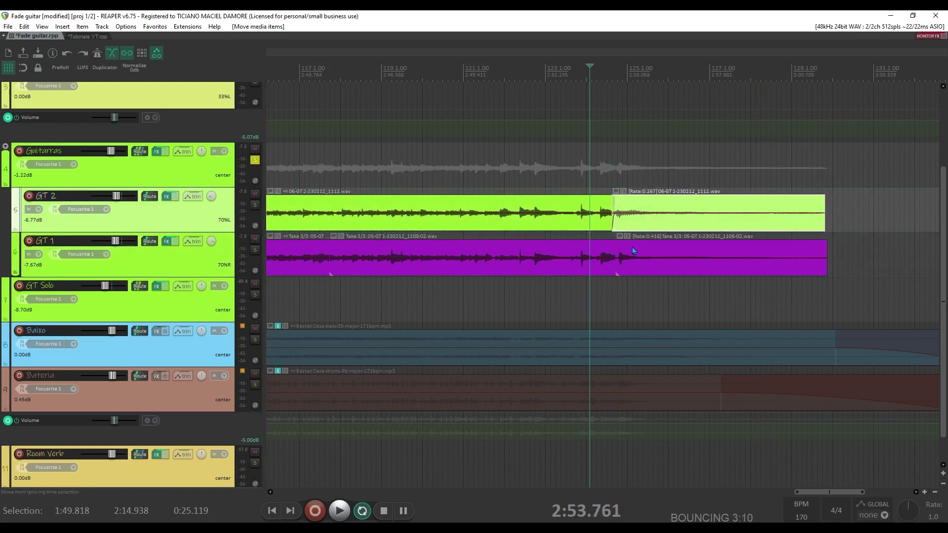
drag(632, 266, 628, 269)
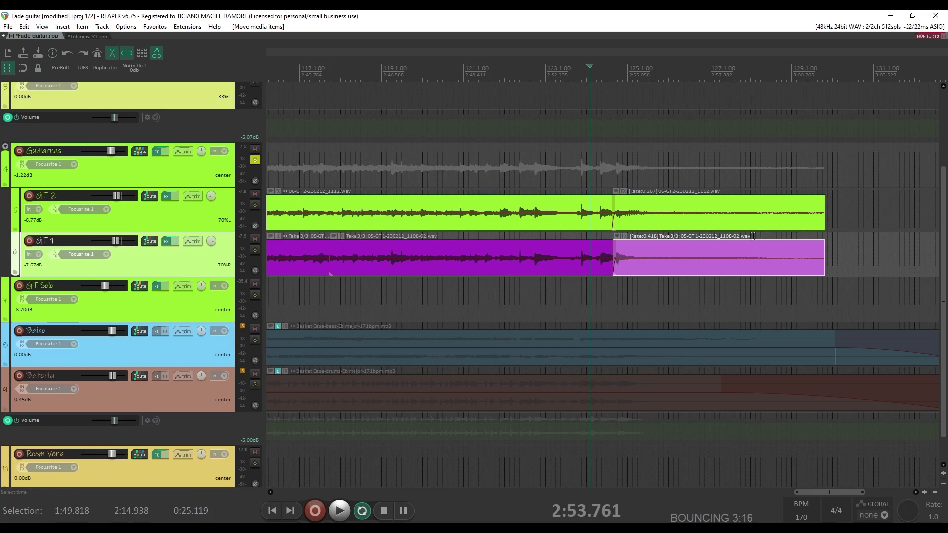
Try a fade-out over the end of GT 2's stretched tail, and undo it
drag(822, 198, 748, 206)
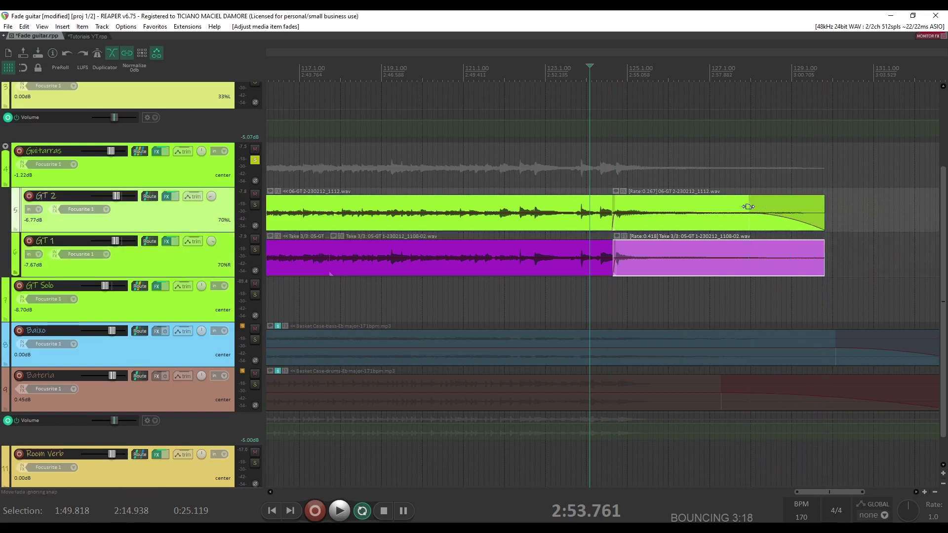
key(ctrl+z)
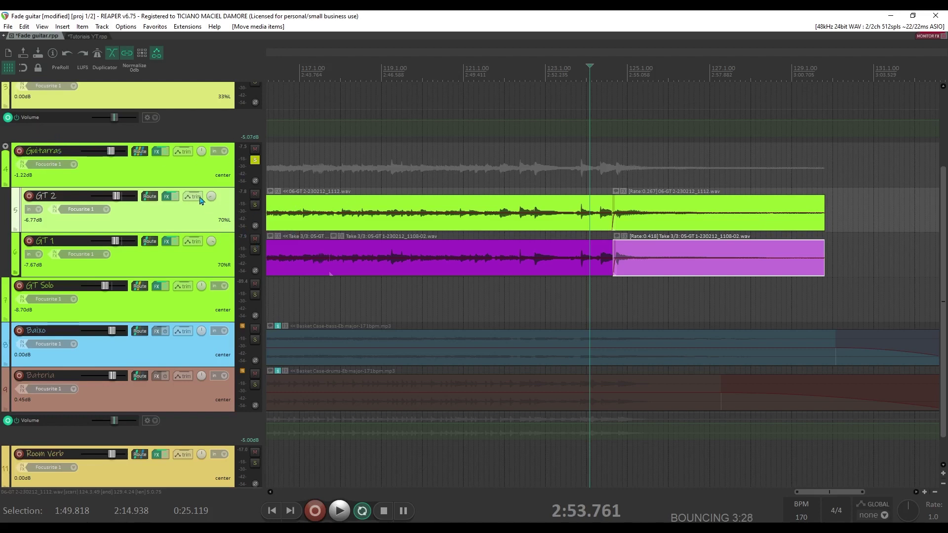
Show the volume envelope of the Guitarras folder track
click(213, 176)
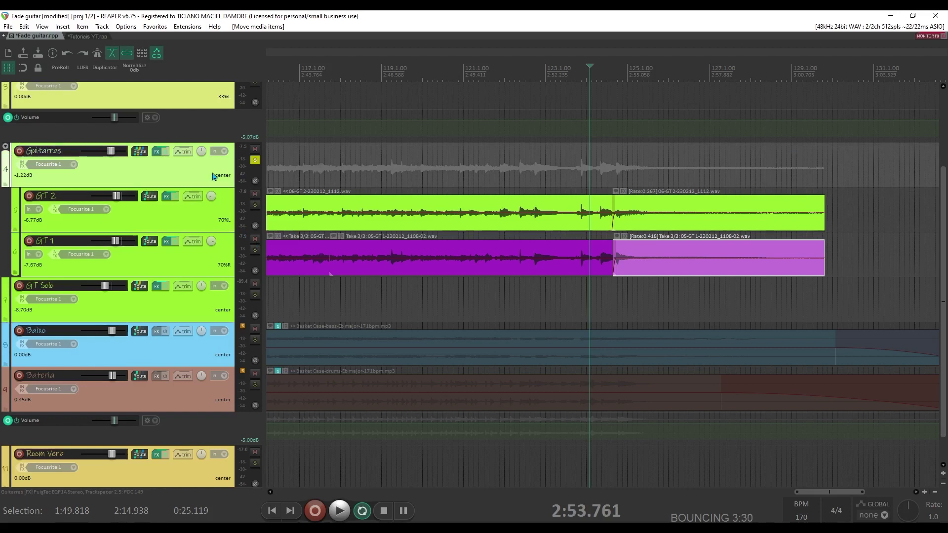
key(v)
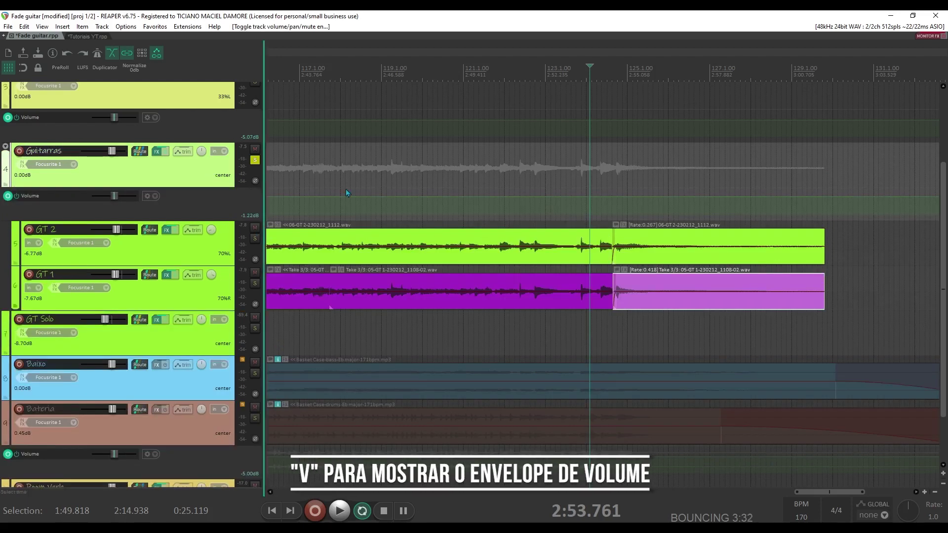
Add five points to the Guitarras volume envelope, spread from the start of the stretched tails towards their end
shift+click(610, 203)
shift+click(640, 202)
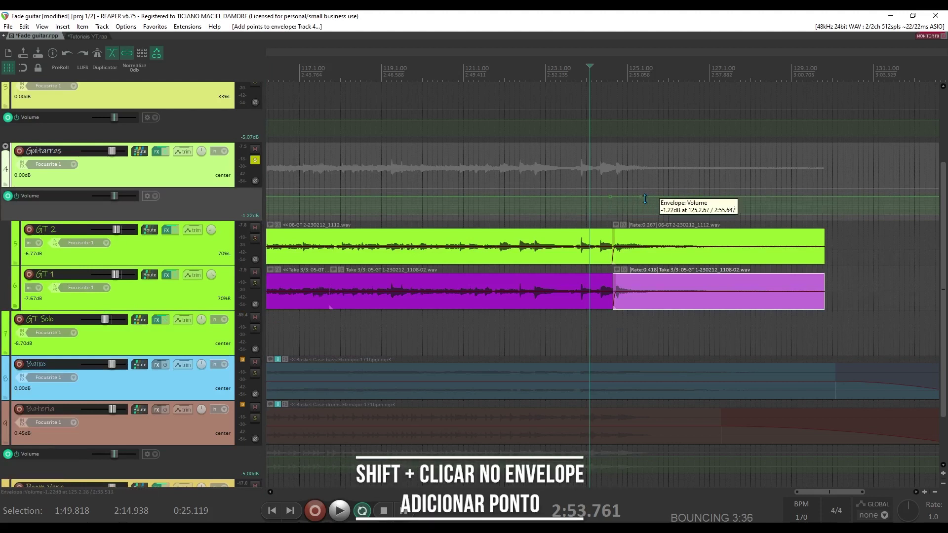
shift+click(687, 200)
shift+click(725, 199)
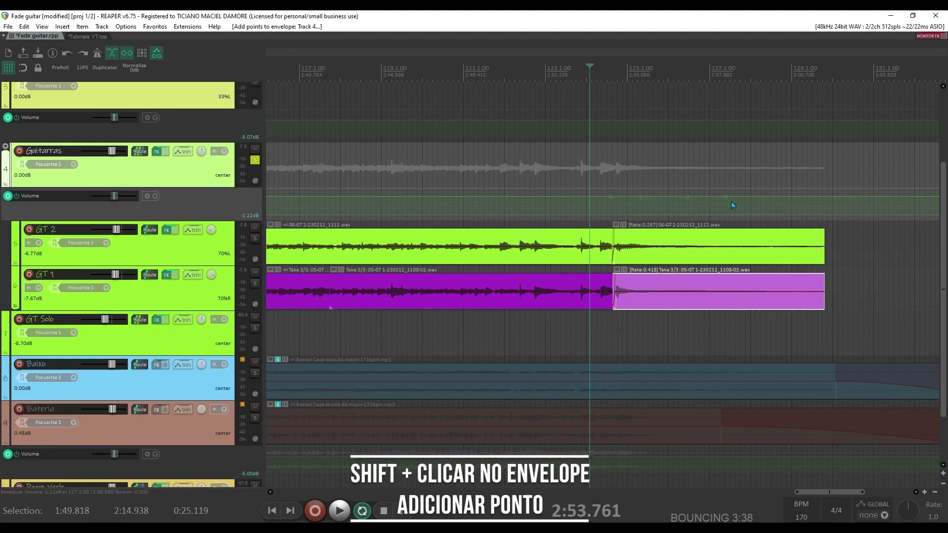
shift+click(769, 198)
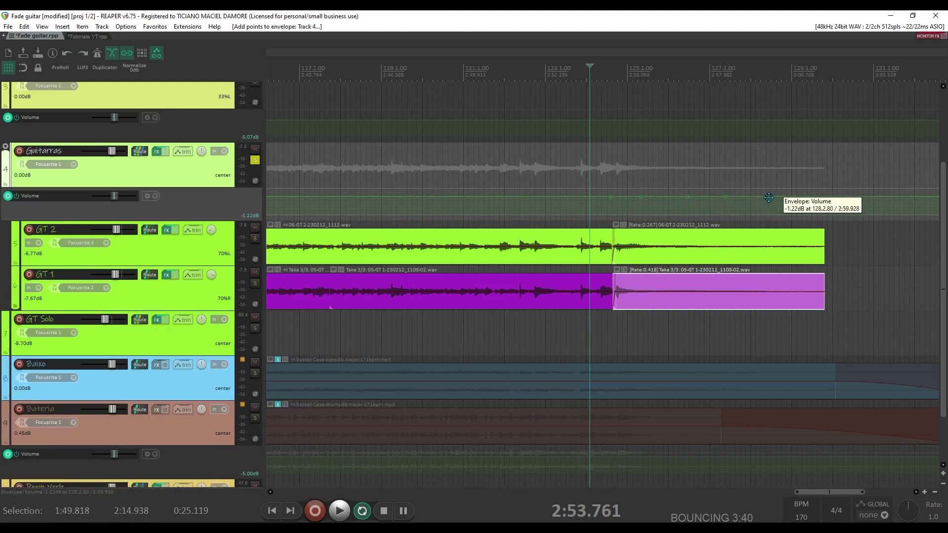
Shape the Guitarras envelope points into a gradual fade to silence near the tails' end, and play it soloed from 2:53.411
drag(768, 197, 816, 372)
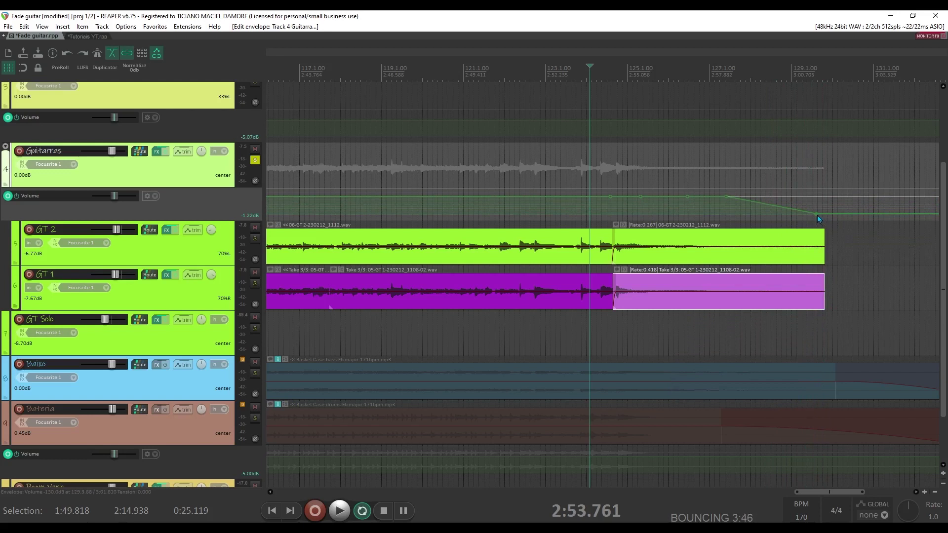
click(816, 217)
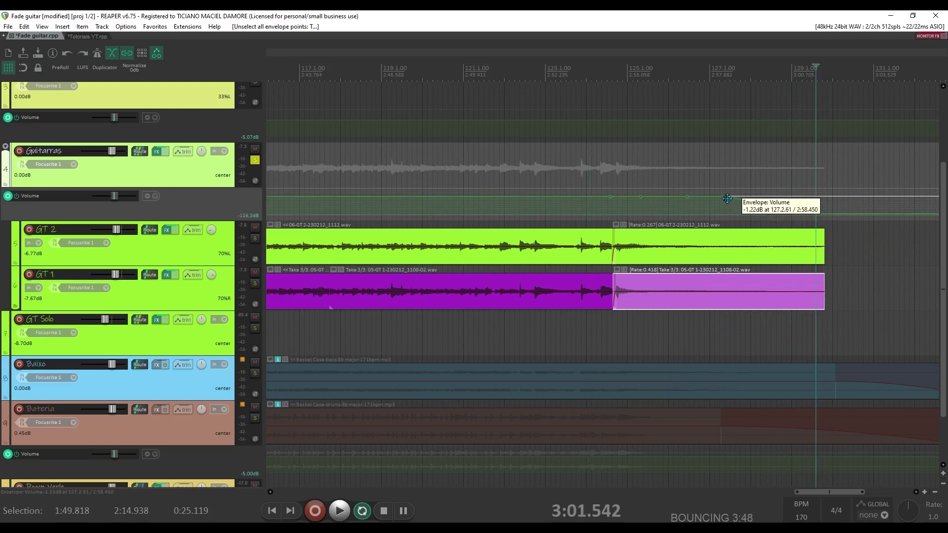
drag(727, 198, 642, 203)
drag(645, 209, 737, 205)
key(ctrl+z)
key(space)
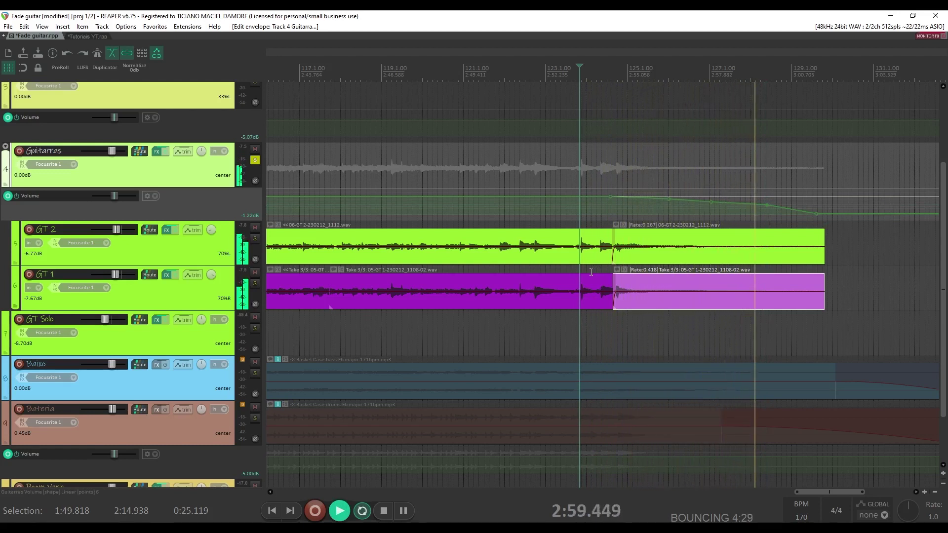
key(space)
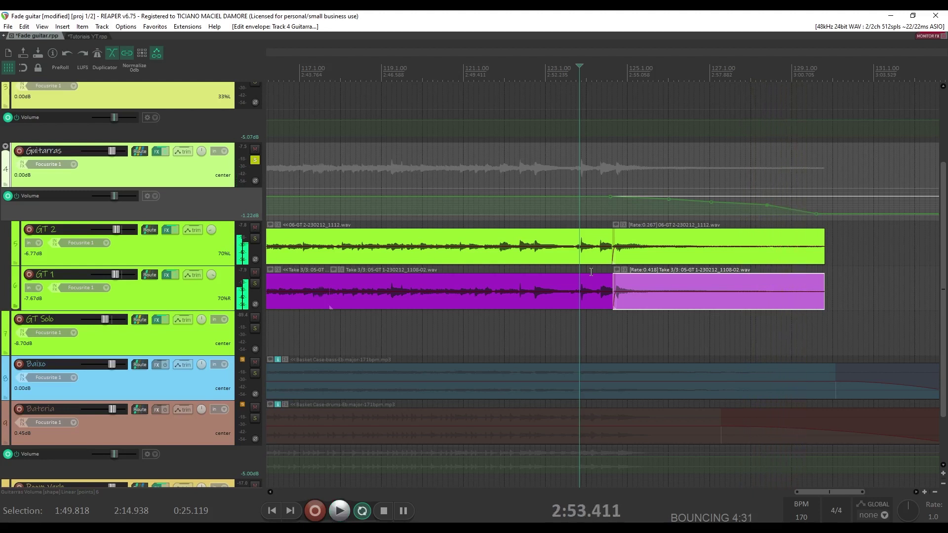
Unsolo the Guitarras folder track and play the ending in the full mix from 2:53.411
click(255, 161)
key(space)
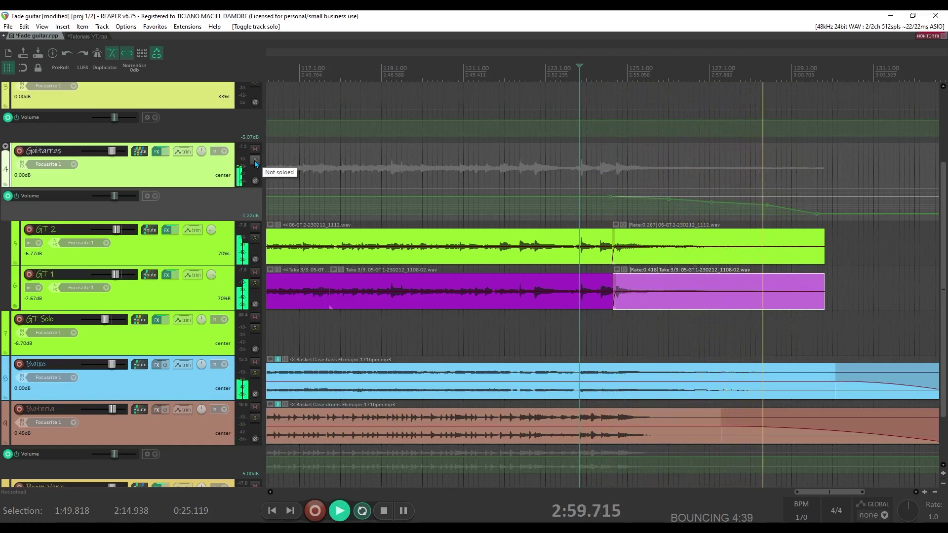
key(space)
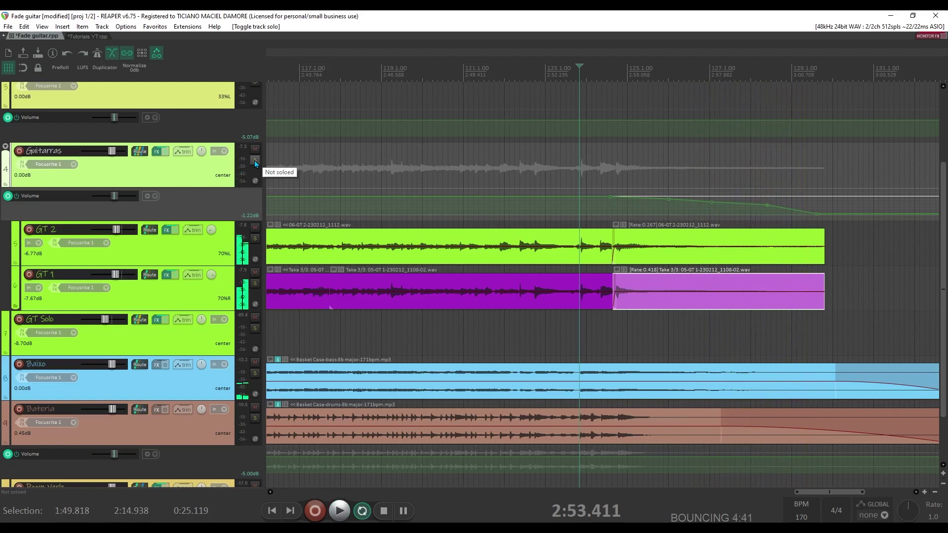